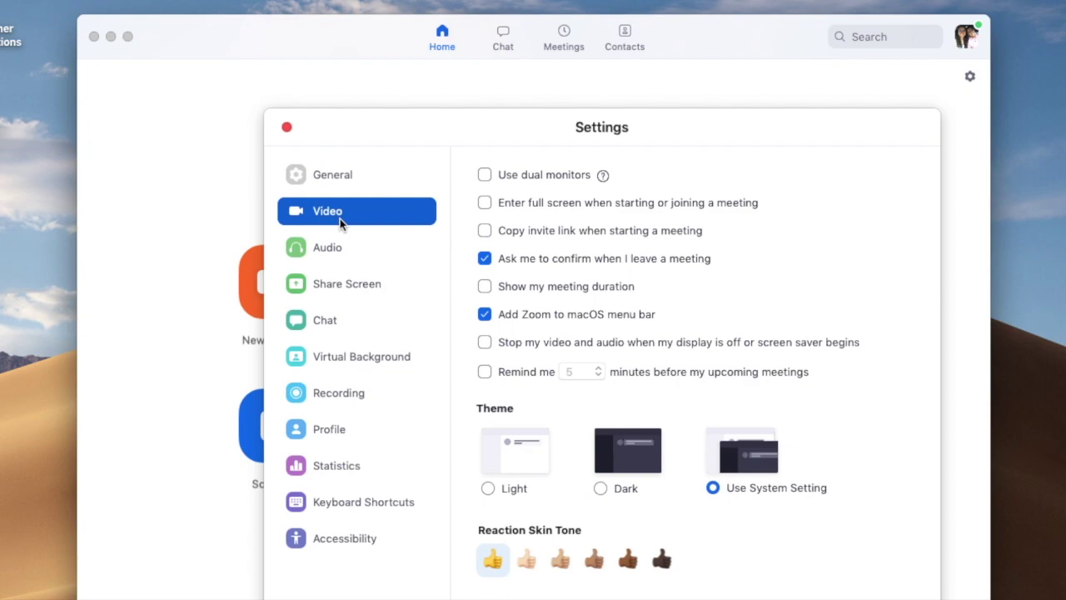
Close the settings after viewing the video options, and start a new meeting with computer audio
scroll(851, 502, down, 1)
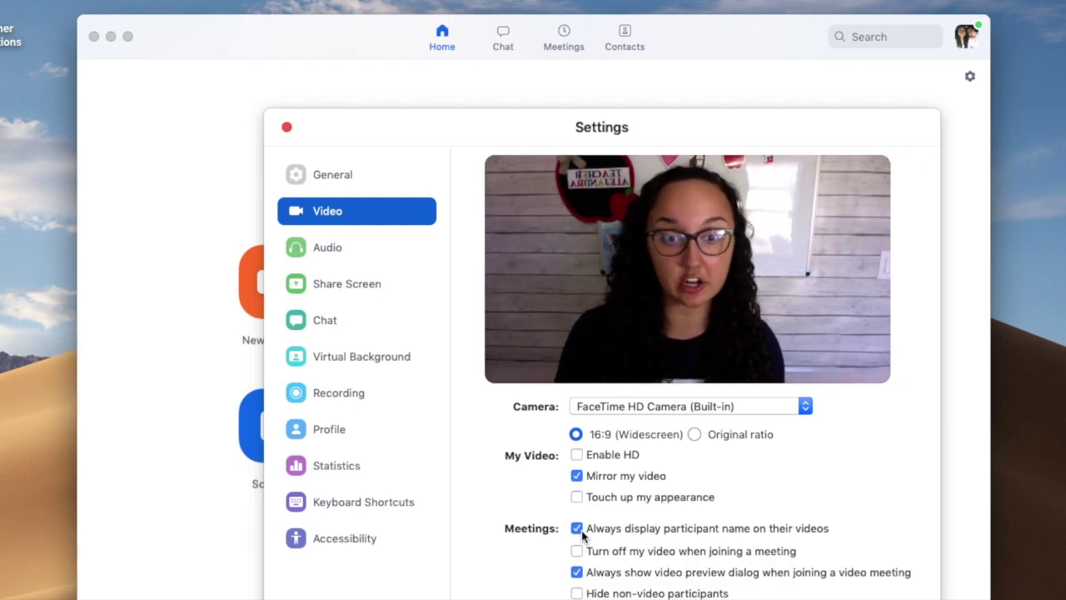
click(286, 127)
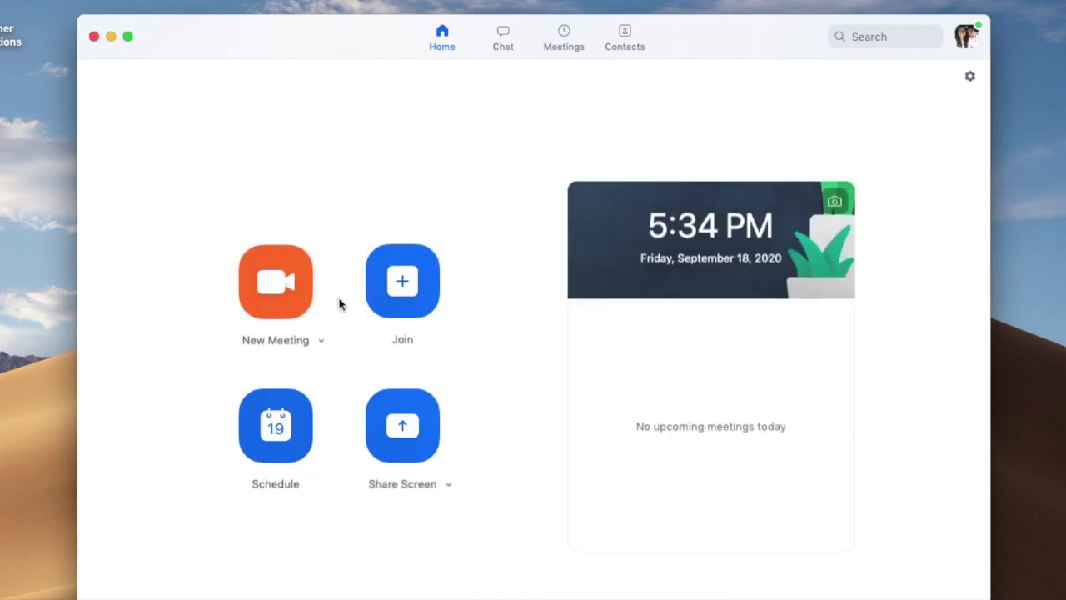
click(265, 281)
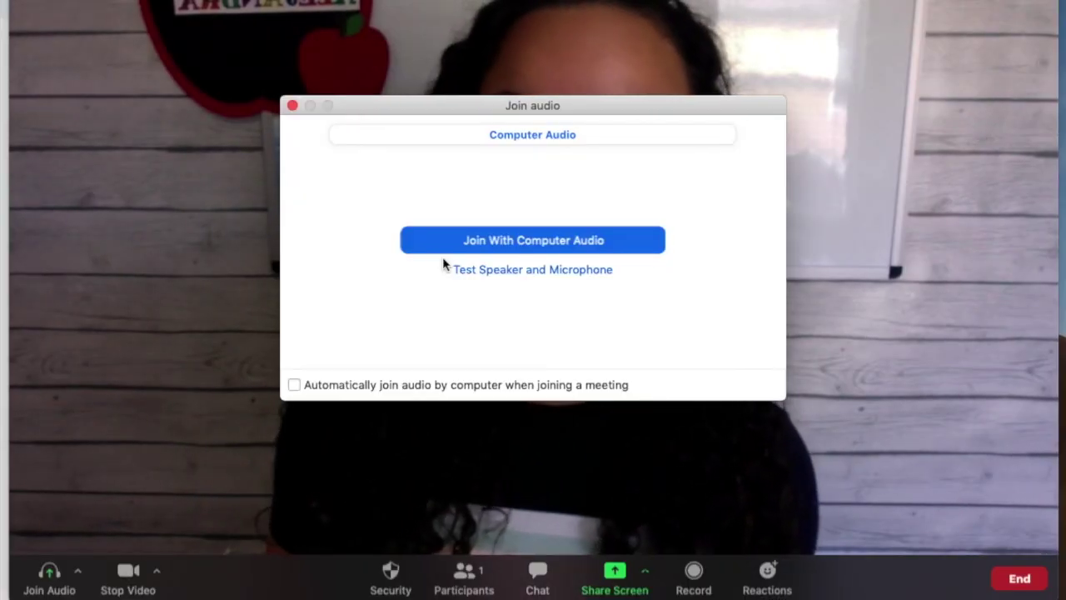
click(460, 243)
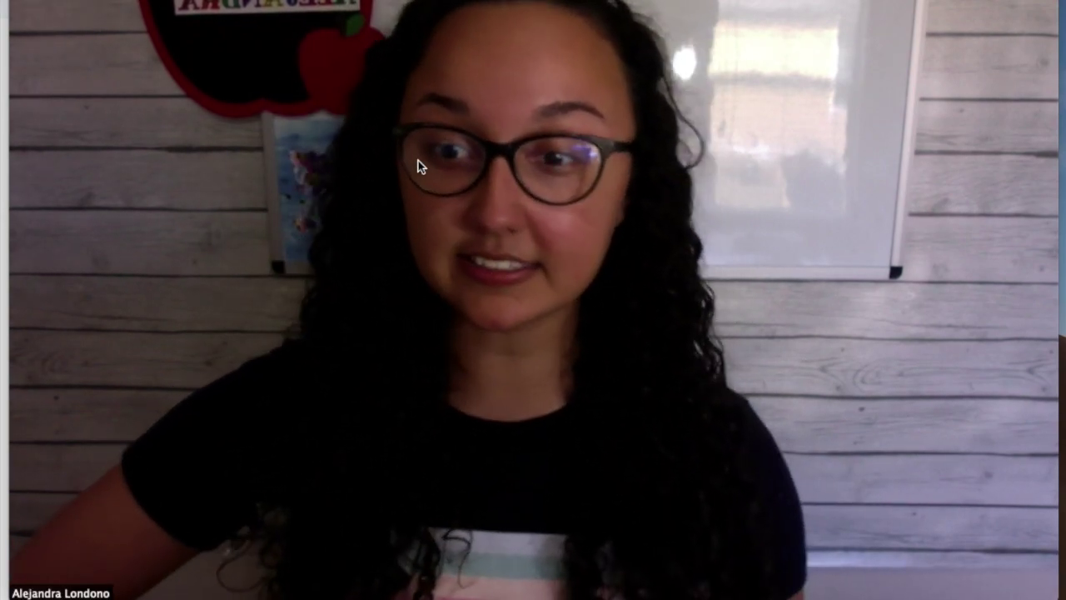
Mute the microphone, and turn the camera off and back on
mouse_move(111, 516)
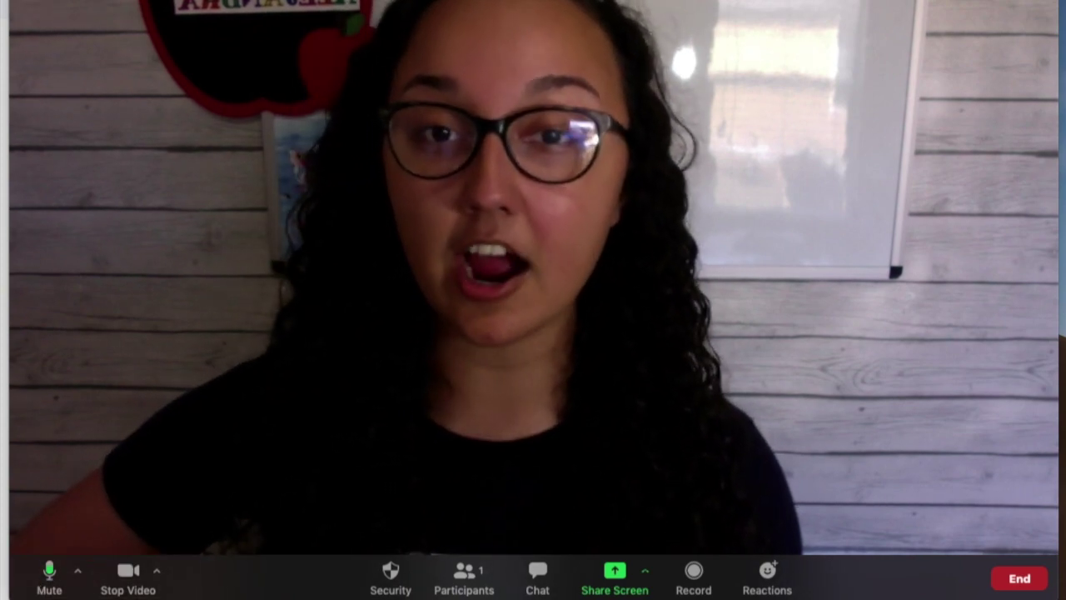
click(49, 573)
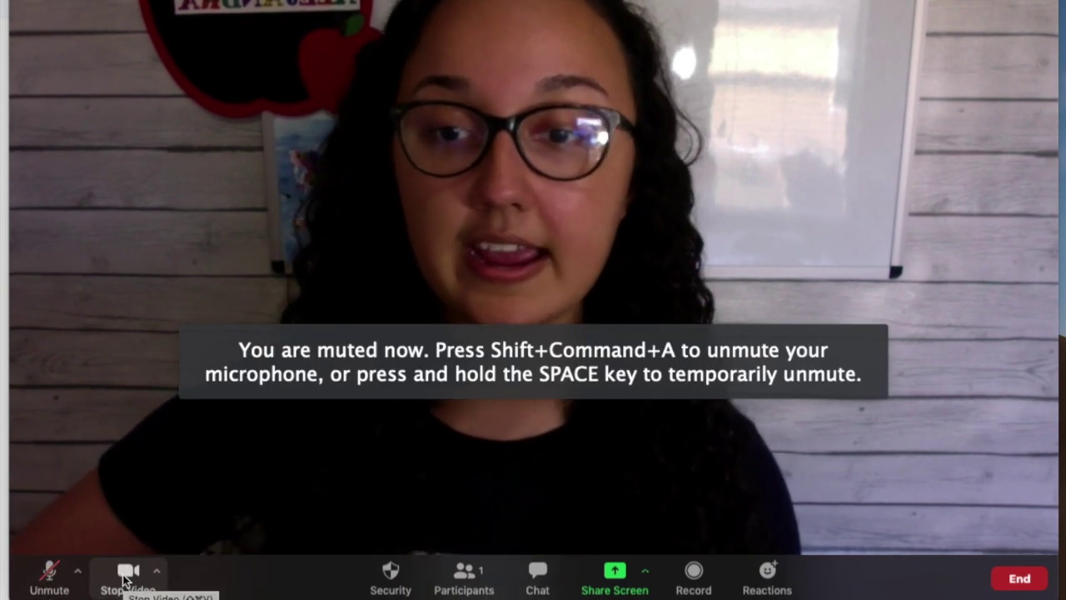
click(126, 573)
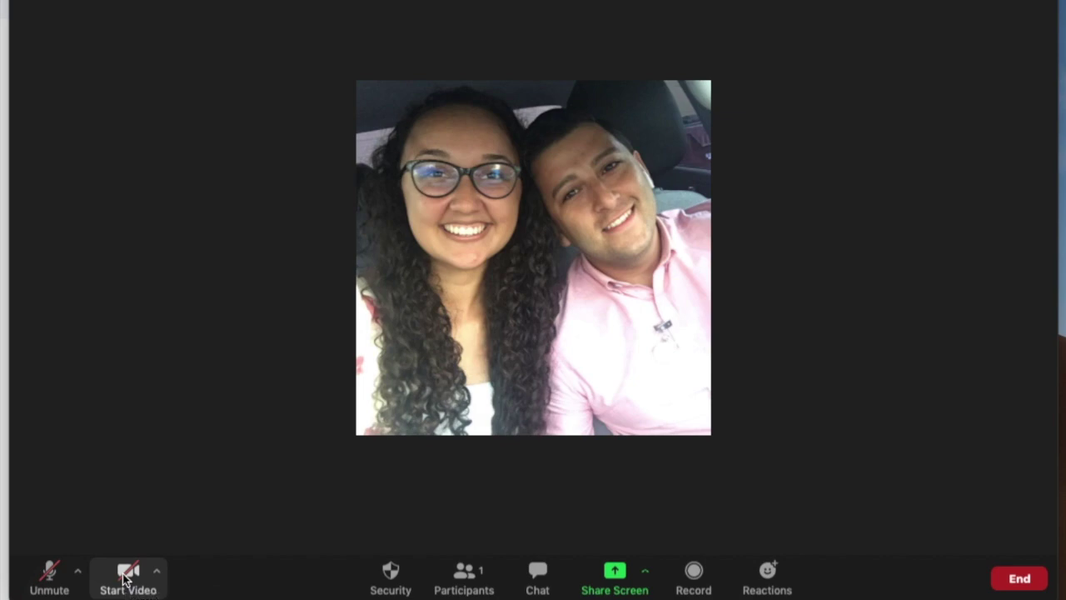
click(125, 577)
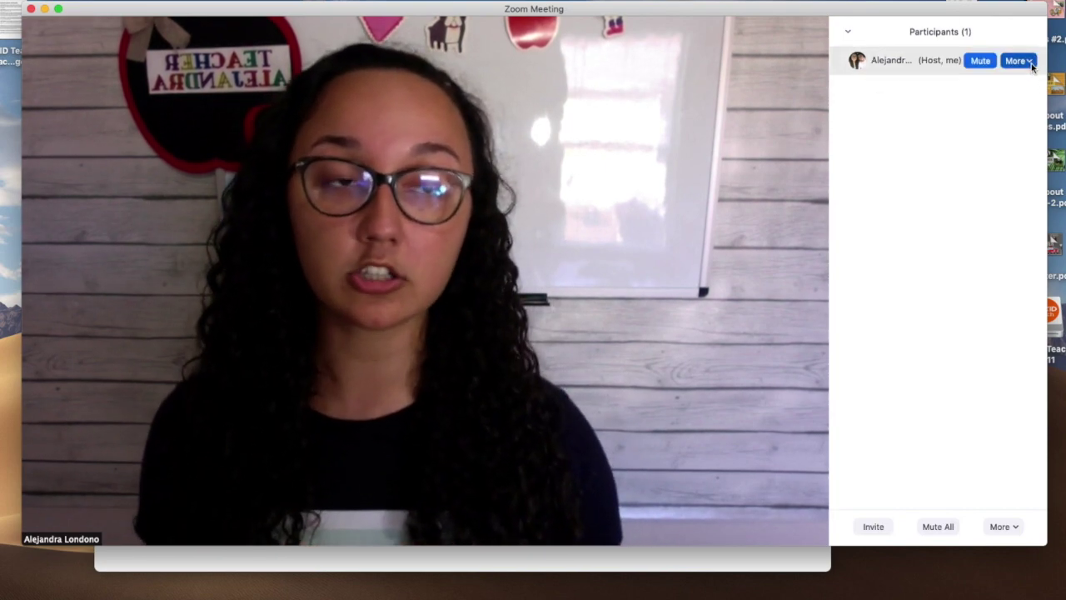
Examine the host's own participant options and the meeting-wide participant permissions such as unmuting, renaming and join sounds
click(1030, 62)
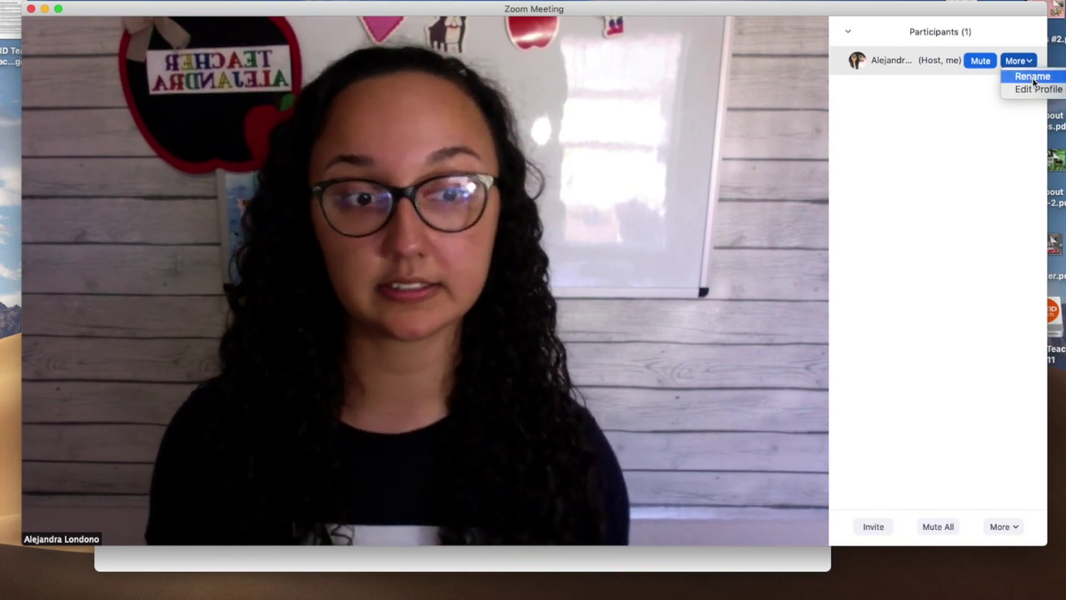
click(989, 260)
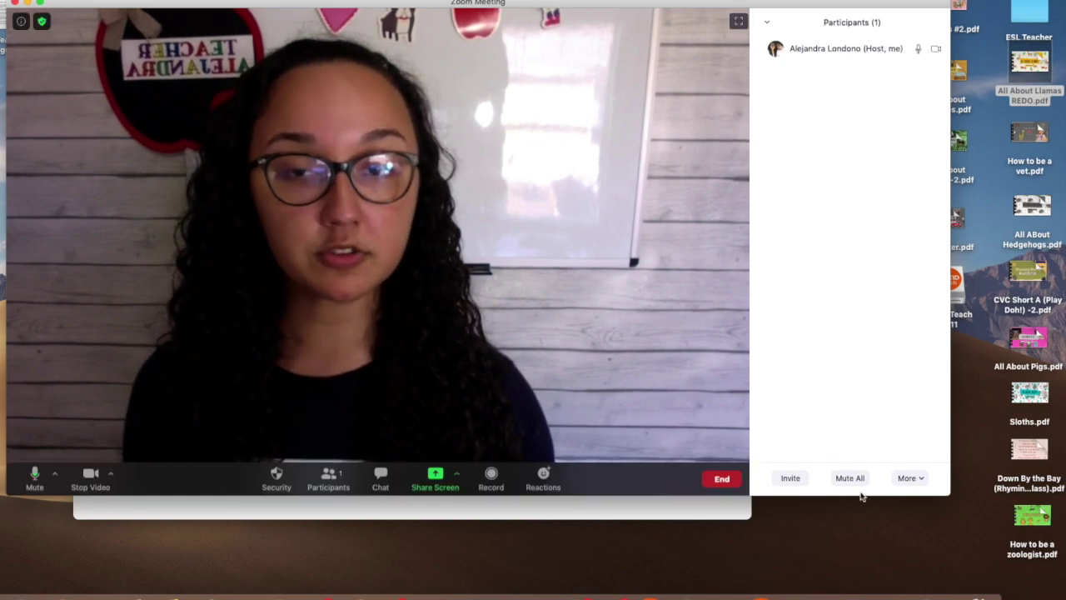
click(922, 480)
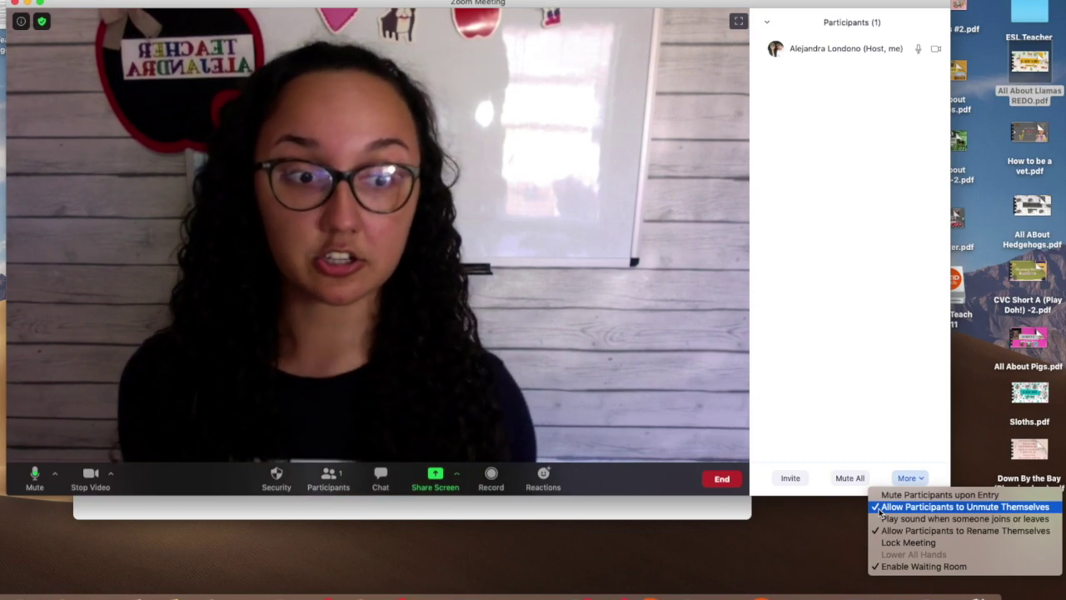
click(885, 519)
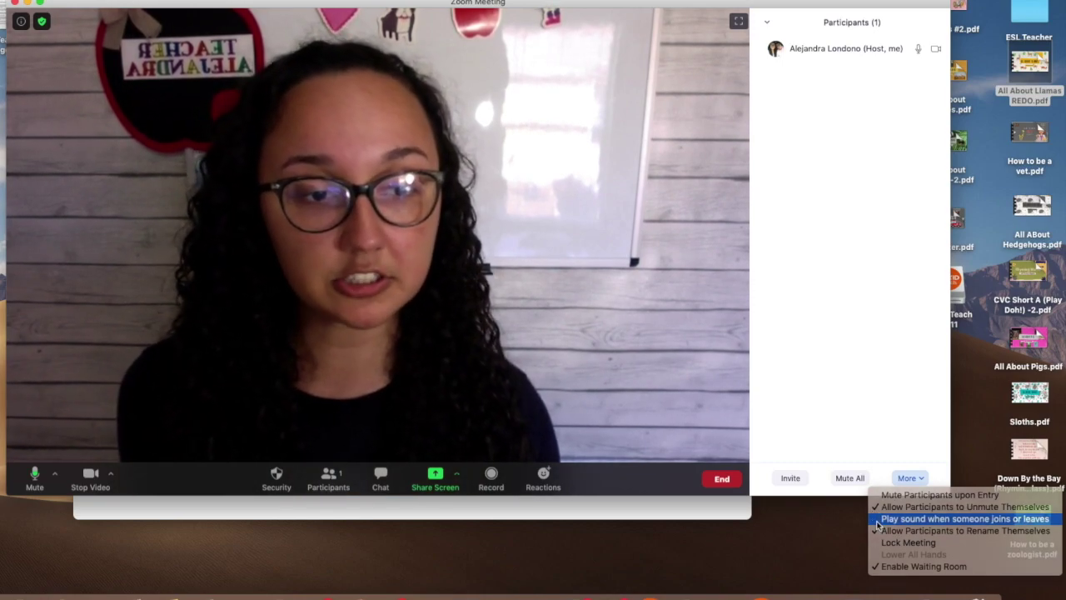
click(911, 479)
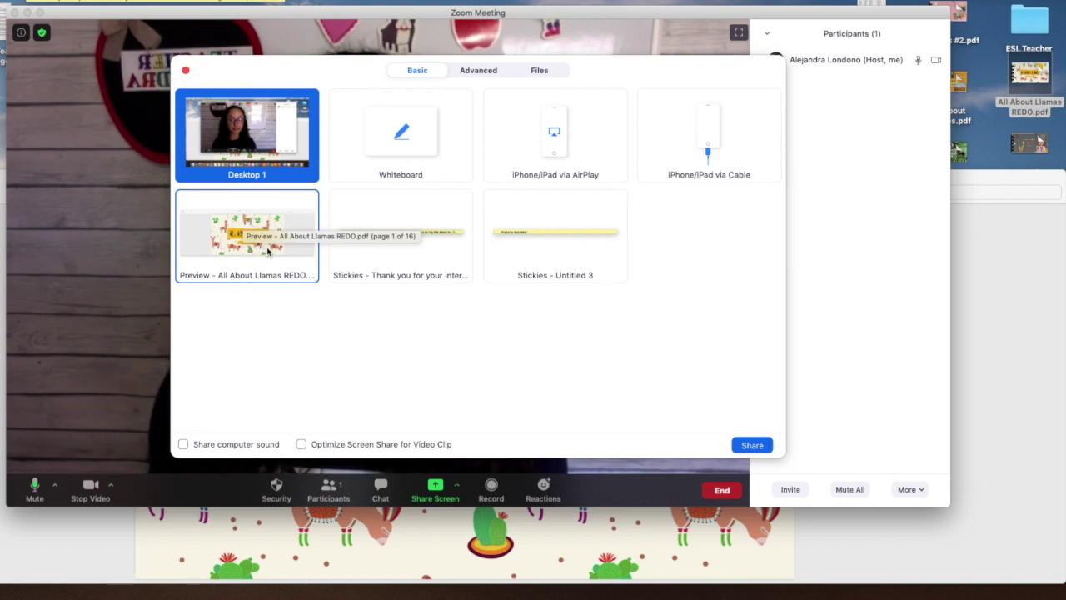
Share the Preview window containing All About Llamas REDO.pdf with the meeting
click(230, 235)
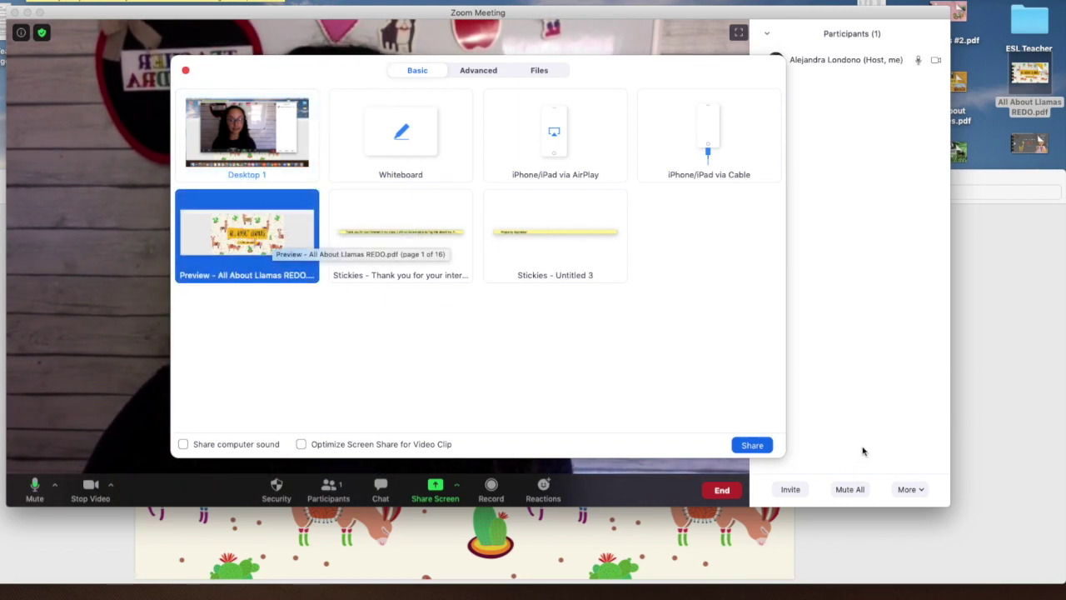
click(752, 445)
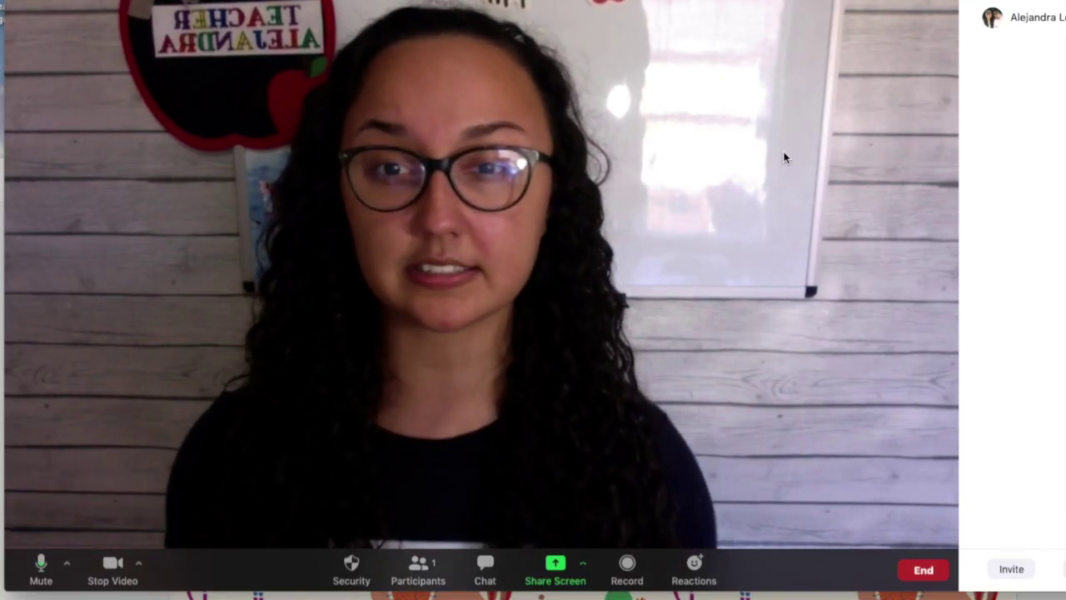
Start a new share using the advanced Portion of Screen option
click(566, 568)
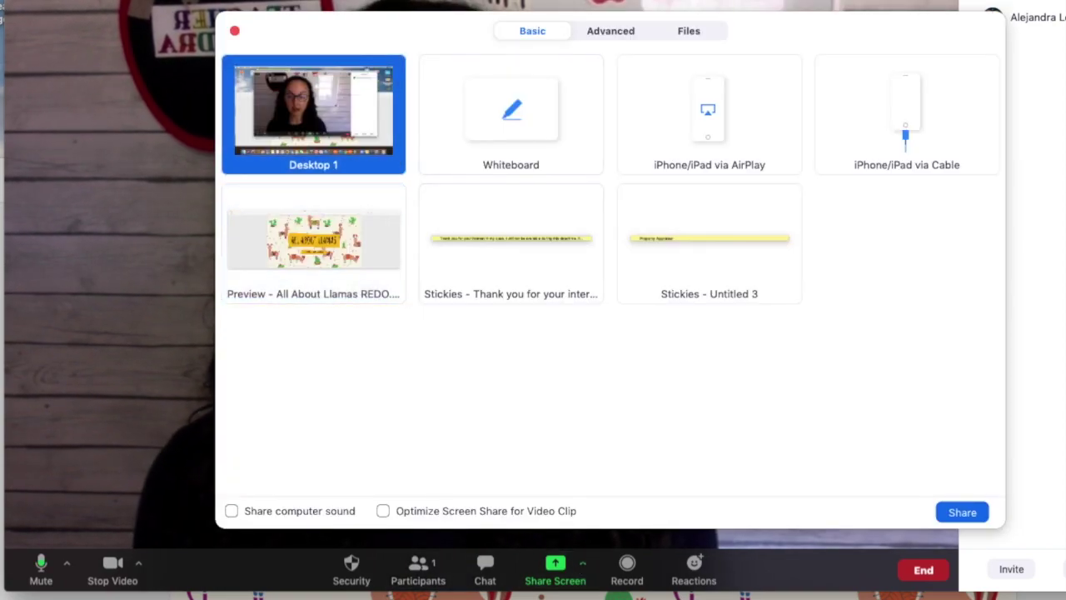
click(607, 31)
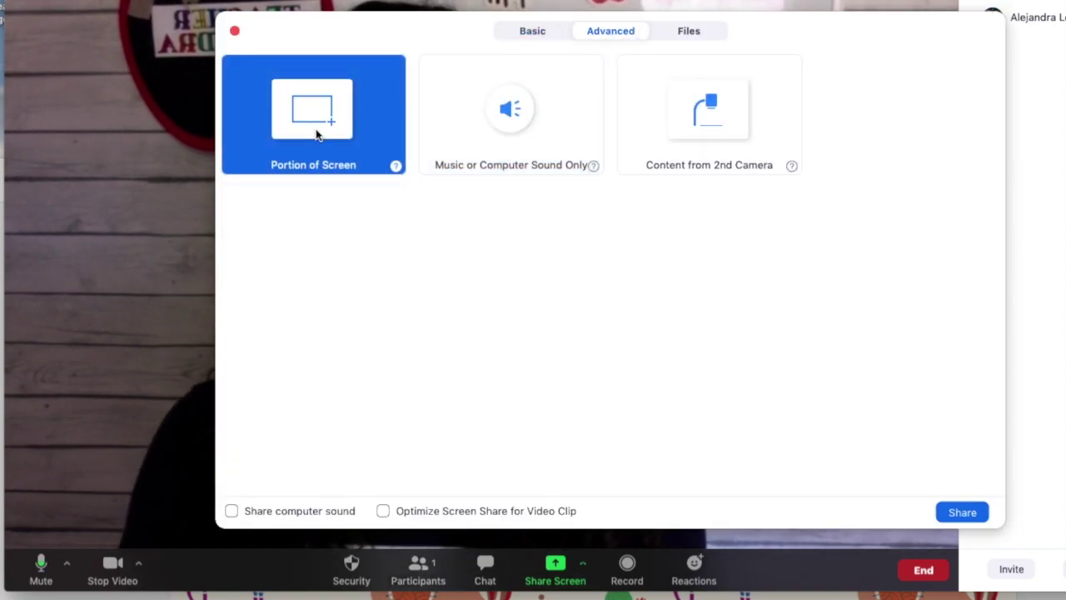
click(960, 512)
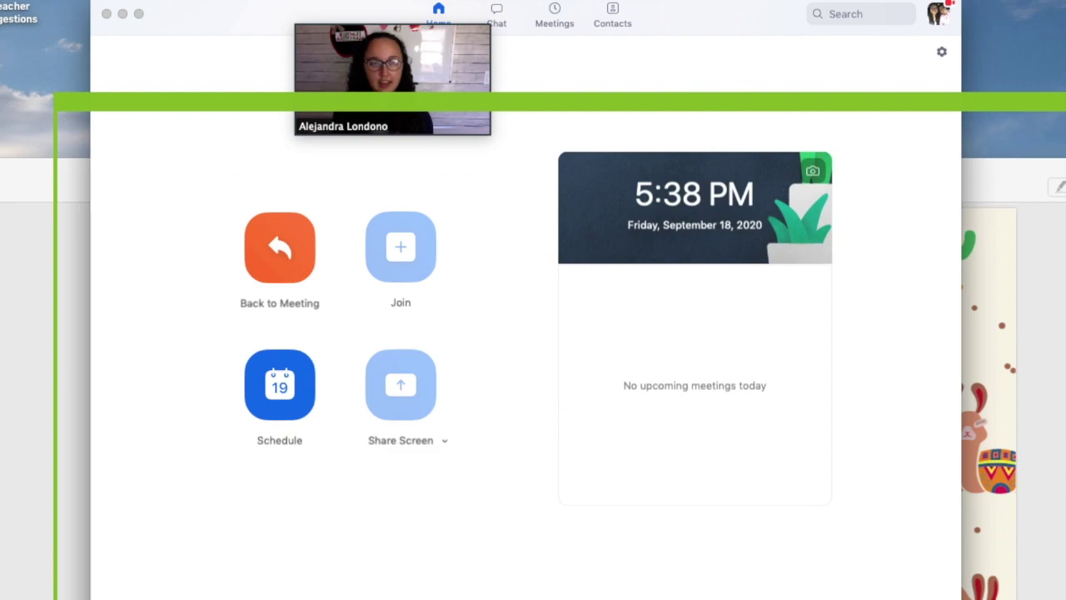
Minimize the Zoom home window and fit the sharing frame around the llama PDF page
click(122, 13)
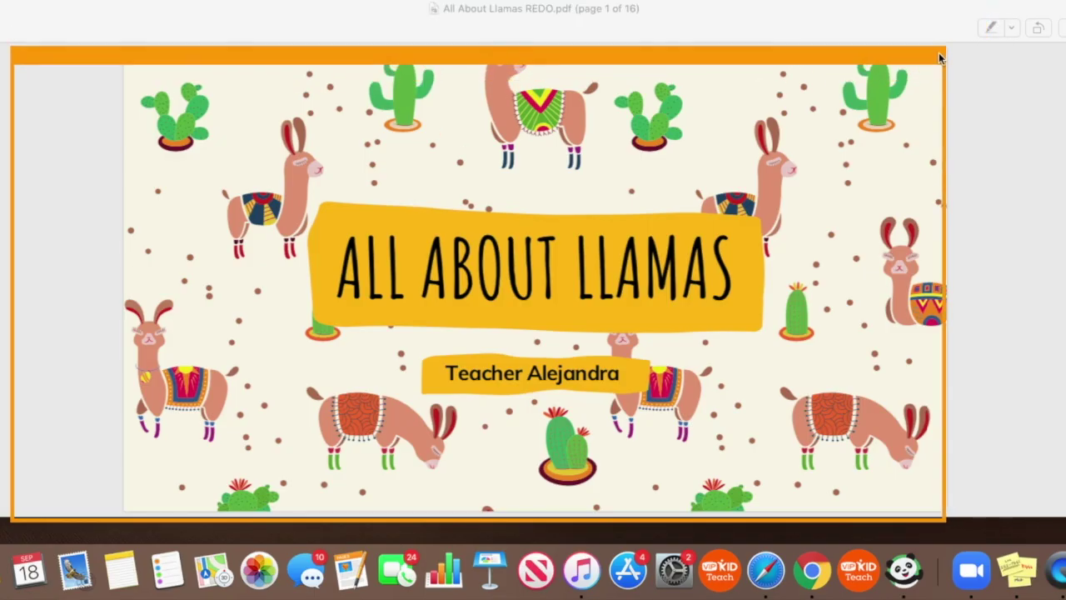
drag(1004, 212, 1011, 209)
drag(944, 55, 944, 55)
click(10, 50)
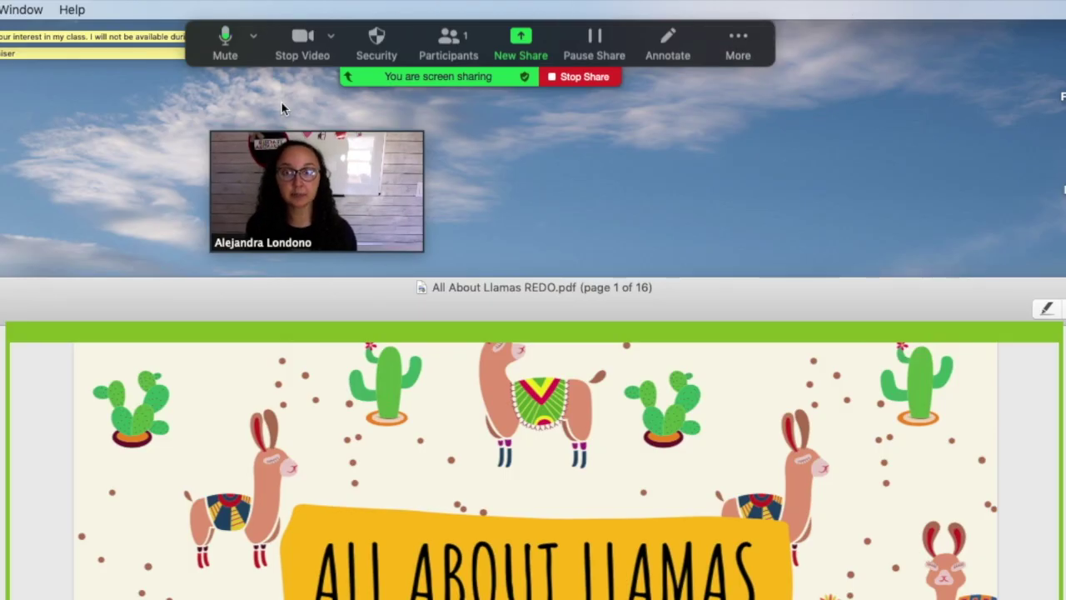
Disable attendee annotation for the share, and flip the PDF to page 2 and back
click(738, 51)
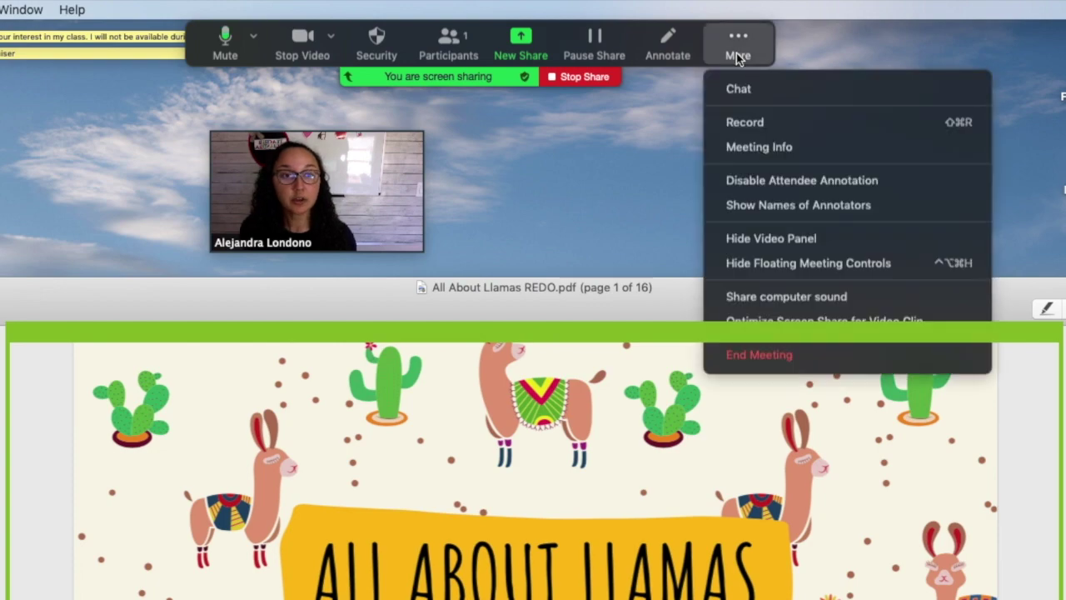
click(866, 184)
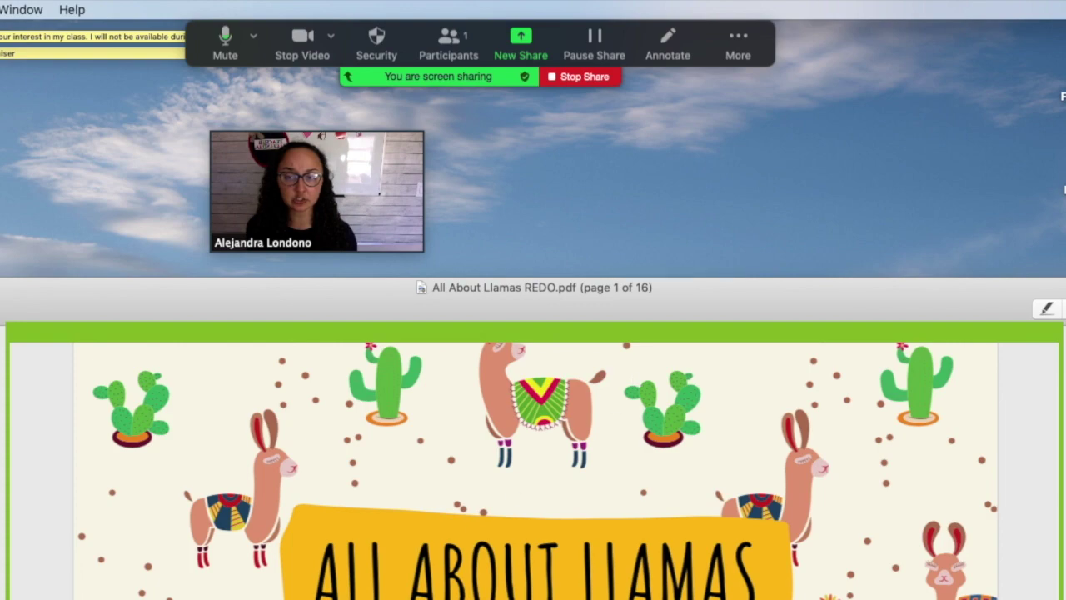
key(Right)
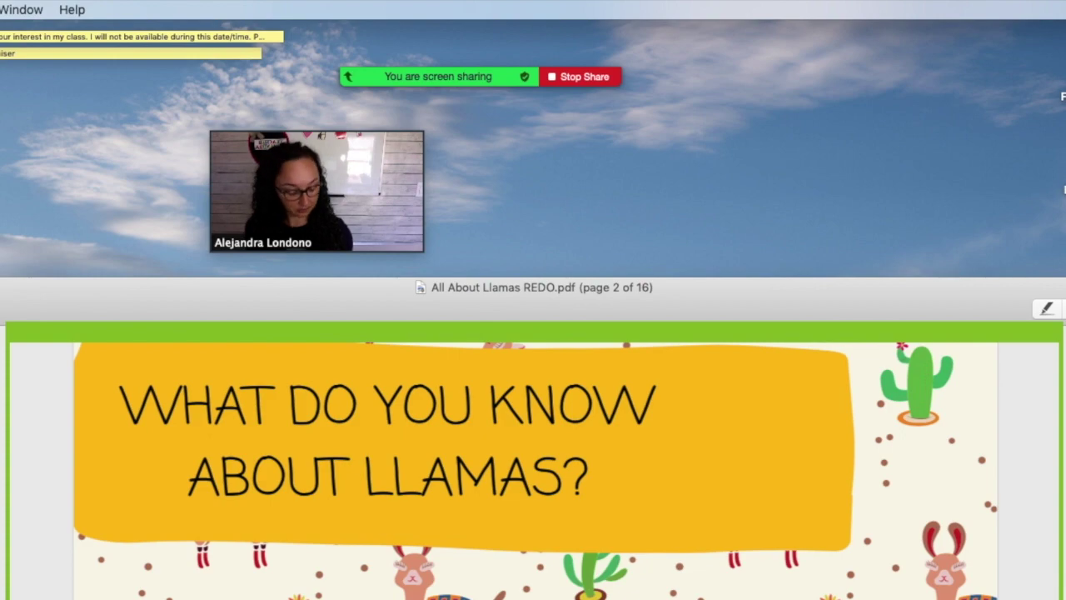
key(Left)
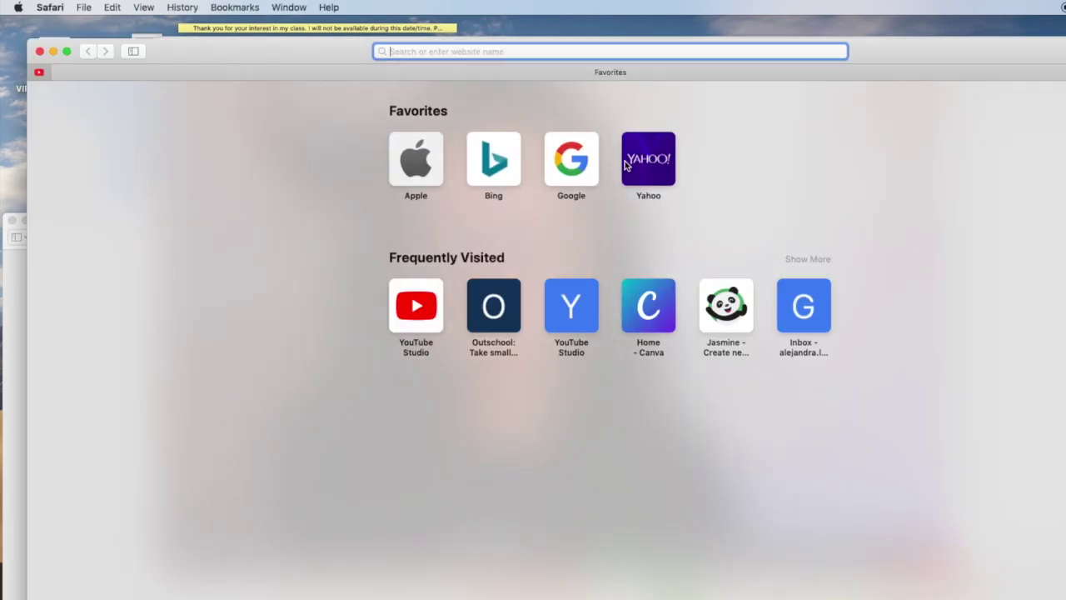
Load youtube.com in Safari and return to the Zoom meeting window
text(y)
key(Return)
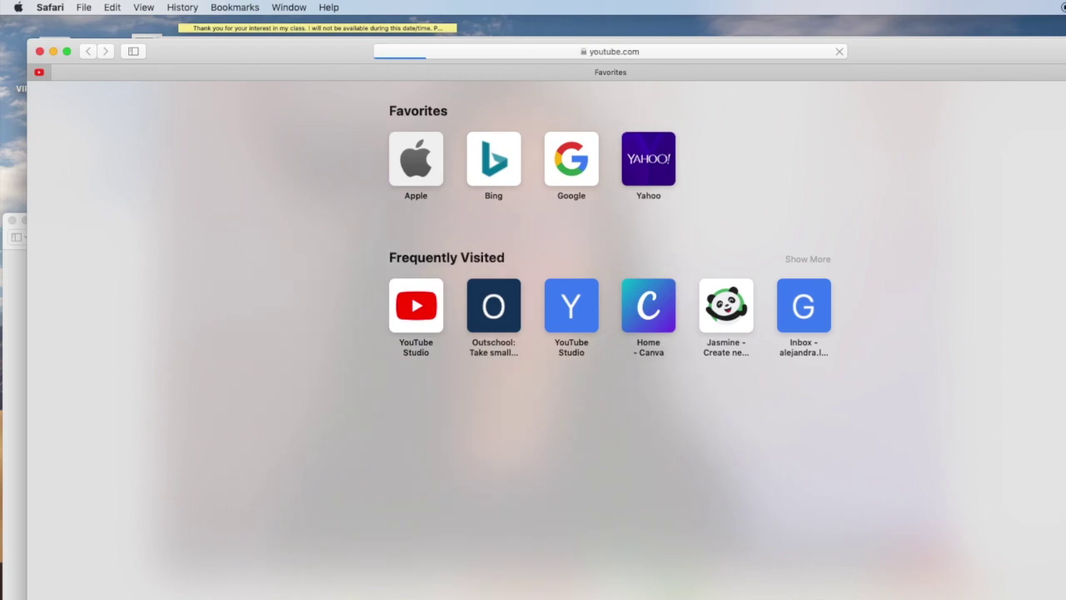
key(super+Tab)
key(Down)
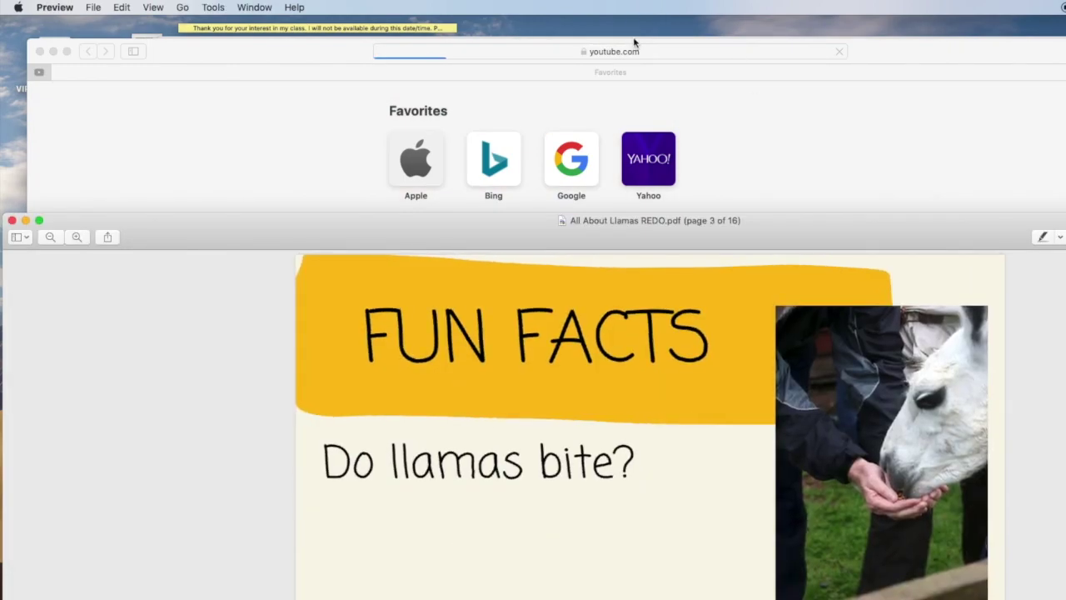
click(633, 43)
drag(633, 43, 639, 159)
click(620, 42)
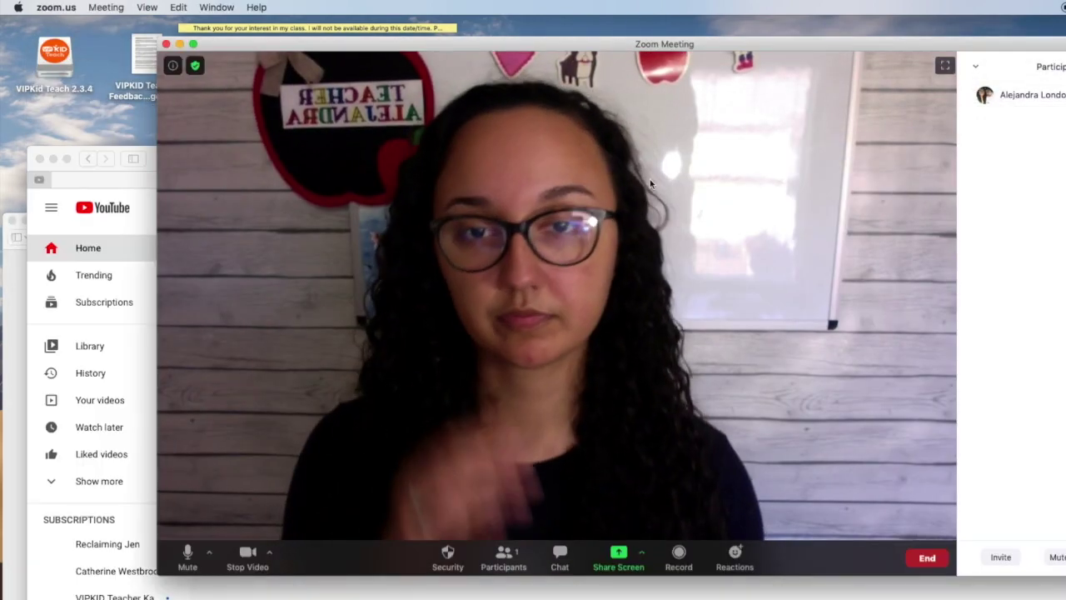
Set up a share of the Safari - YouTube window with computer sound and video clip optimization enabled
click(619, 557)
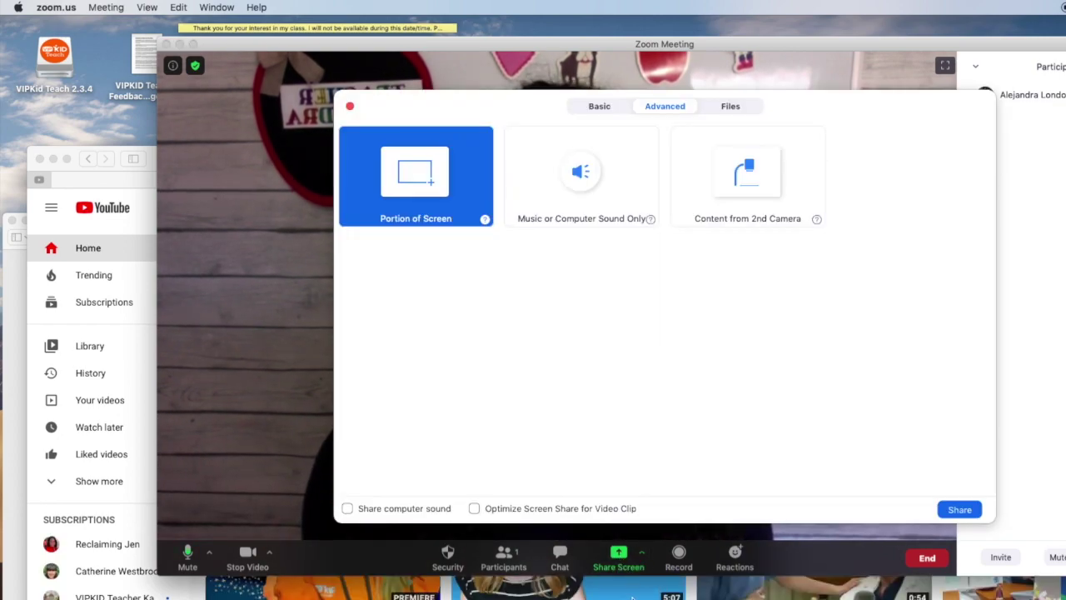
click(586, 106)
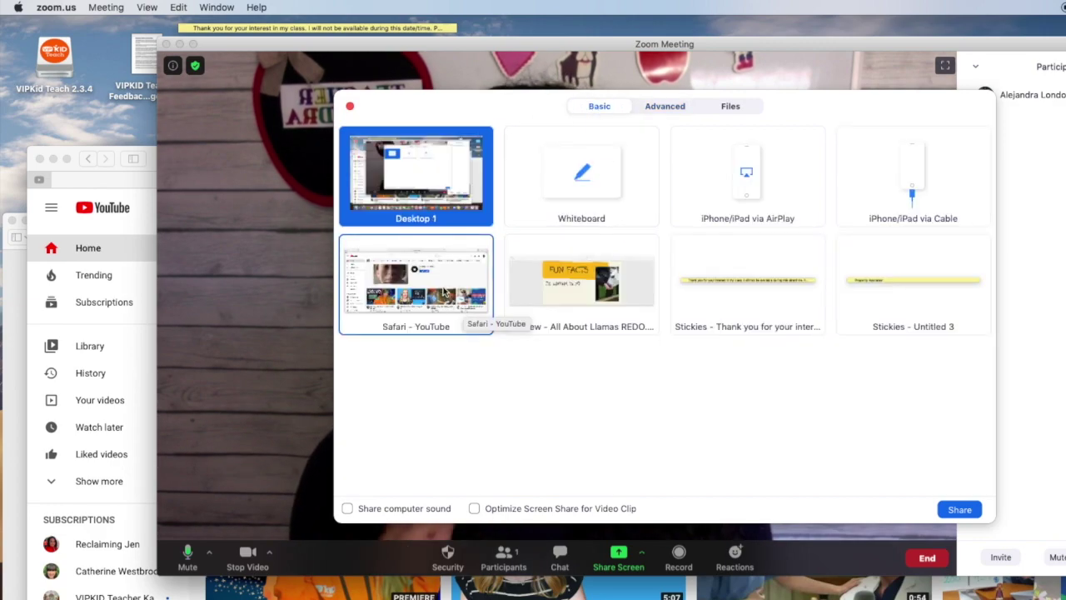
click(447, 302)
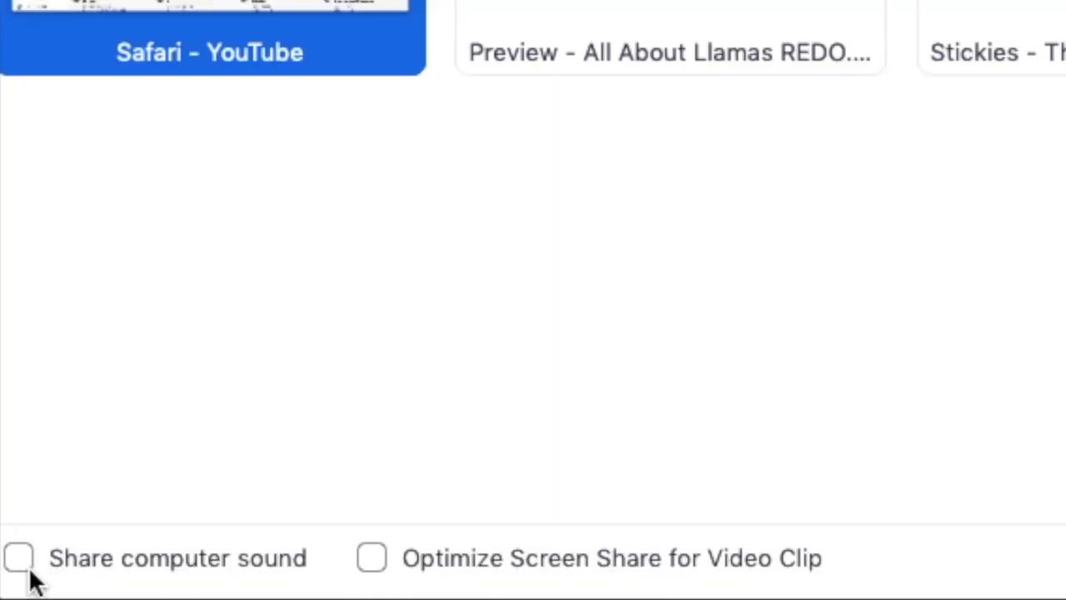
click(18, 564)
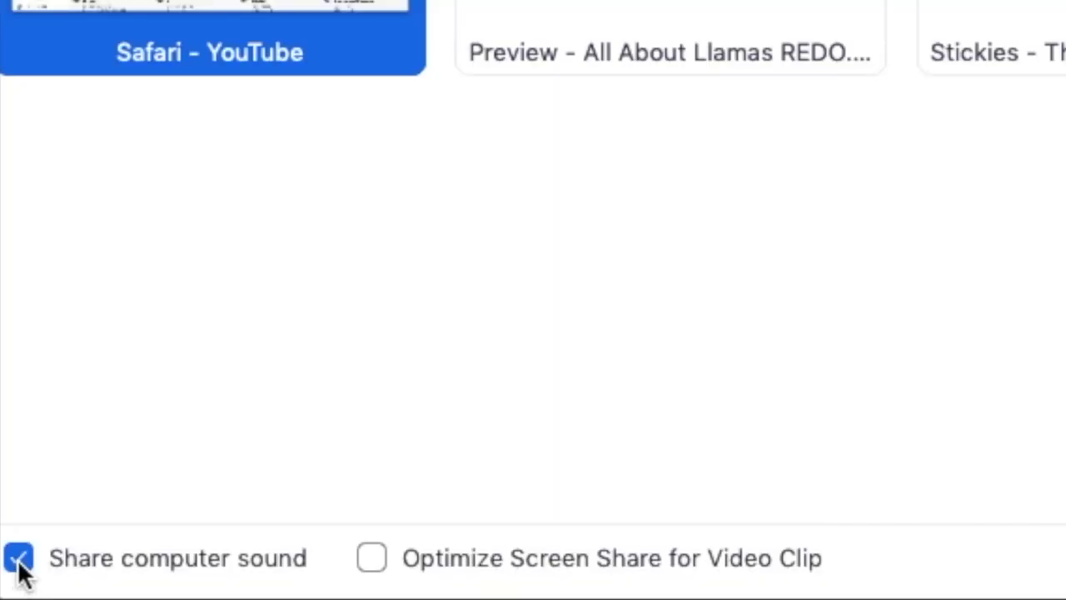
click(371, 560)
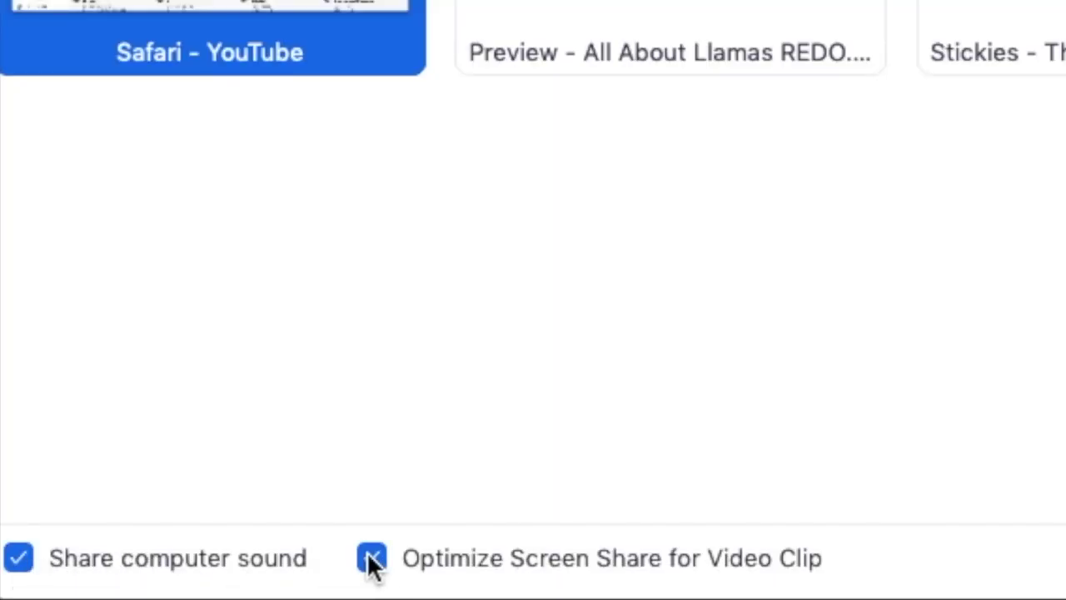